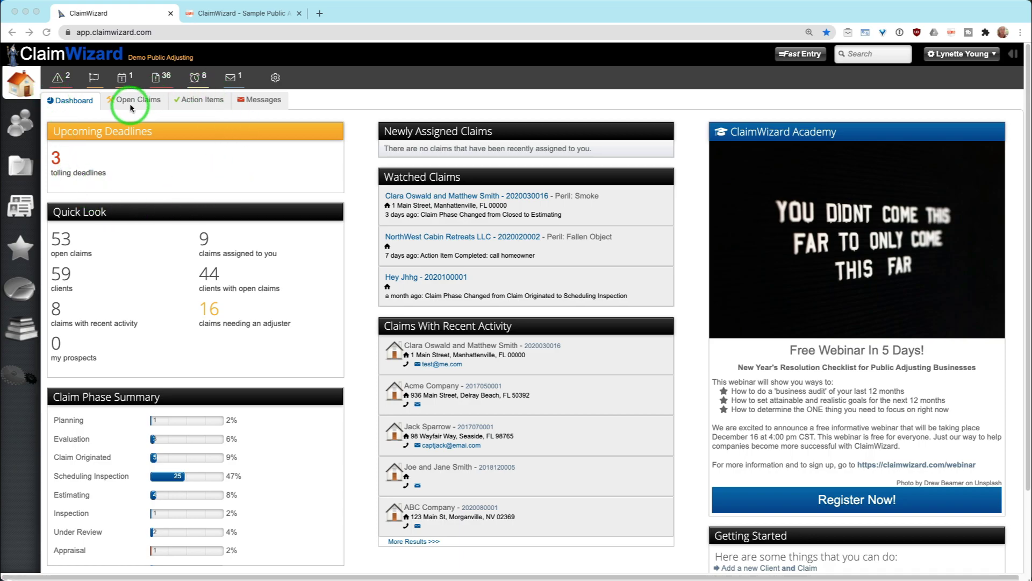
# - Open the Action Items table listing tasks due within 7 days
pyautogui.click(201, 102)
pyautogui.click(201, 103)
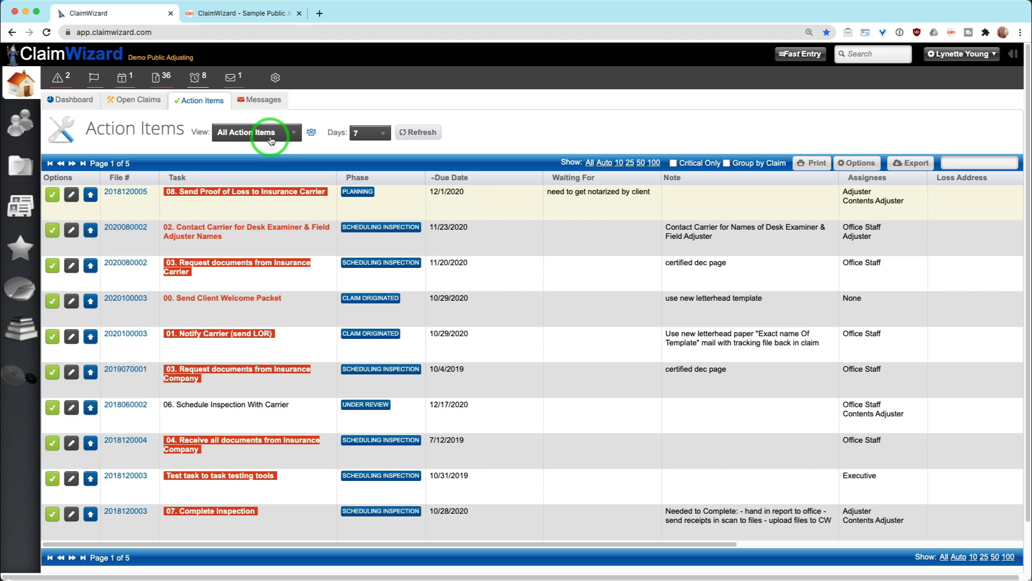
# - Switch the action items view to My Action Items
pyautogui.click(272, 140)
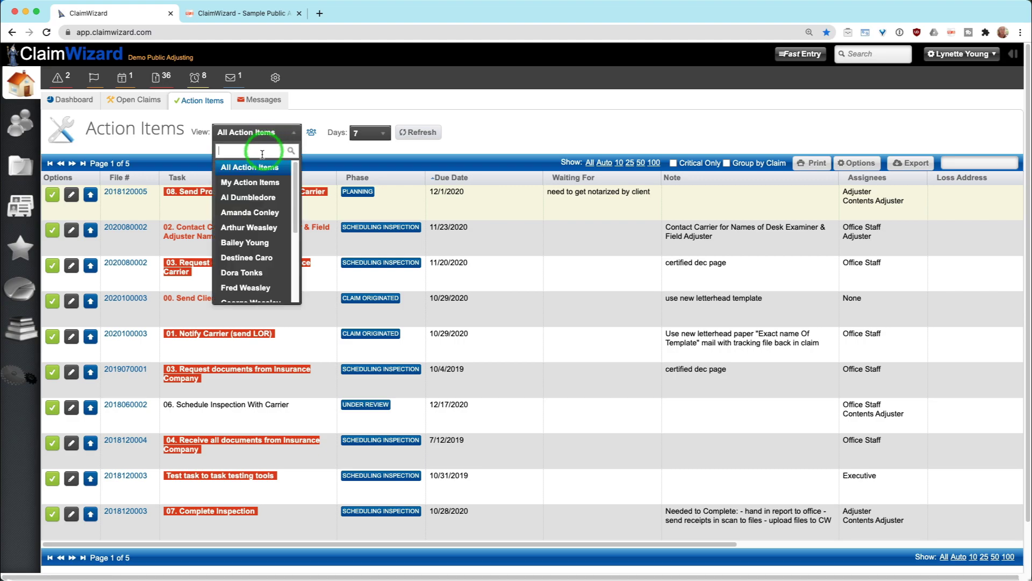
pyautogui.click(247, 168)
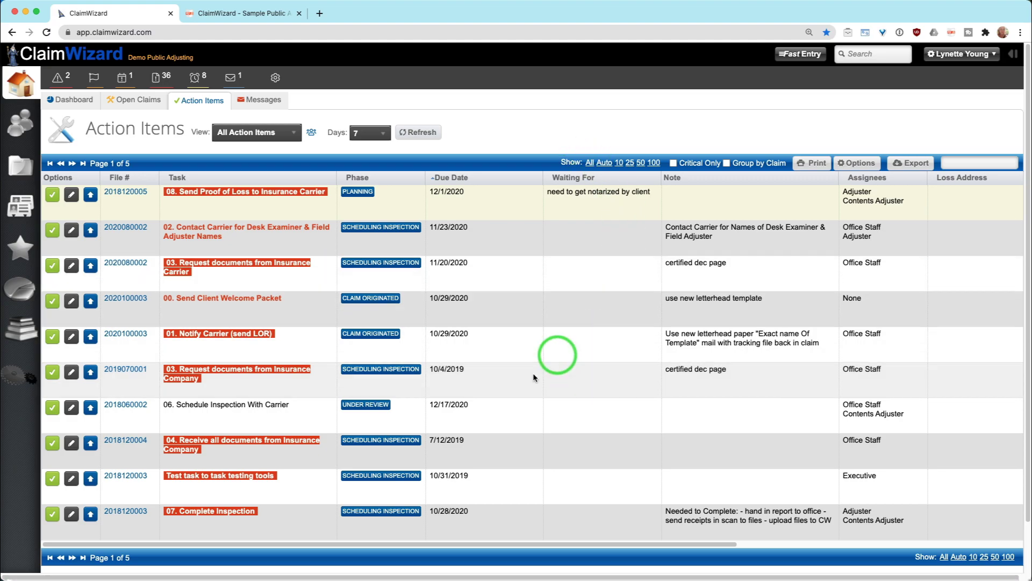
pyautogui.click(258, 132)
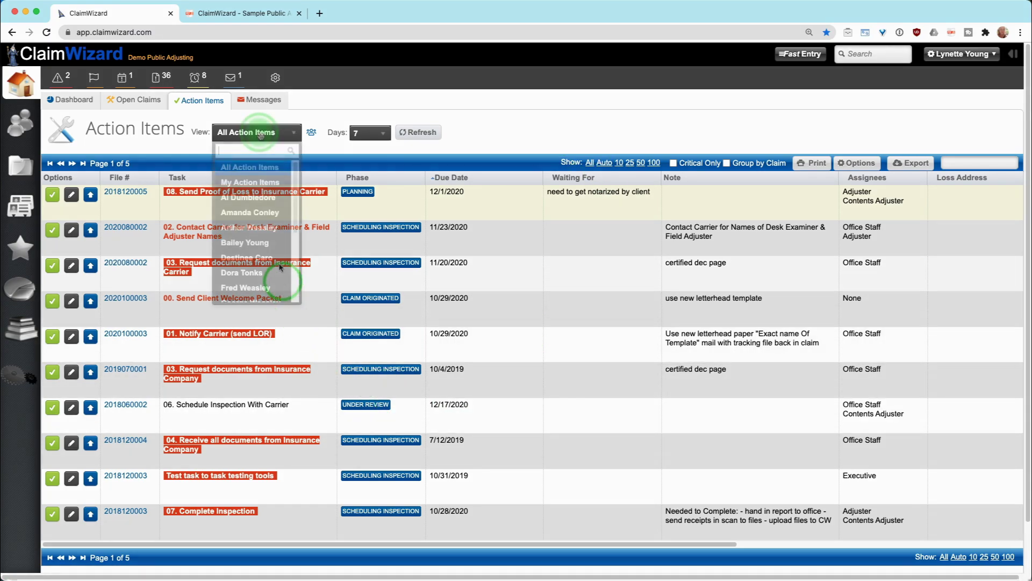
pyautogui.click(252, 182)
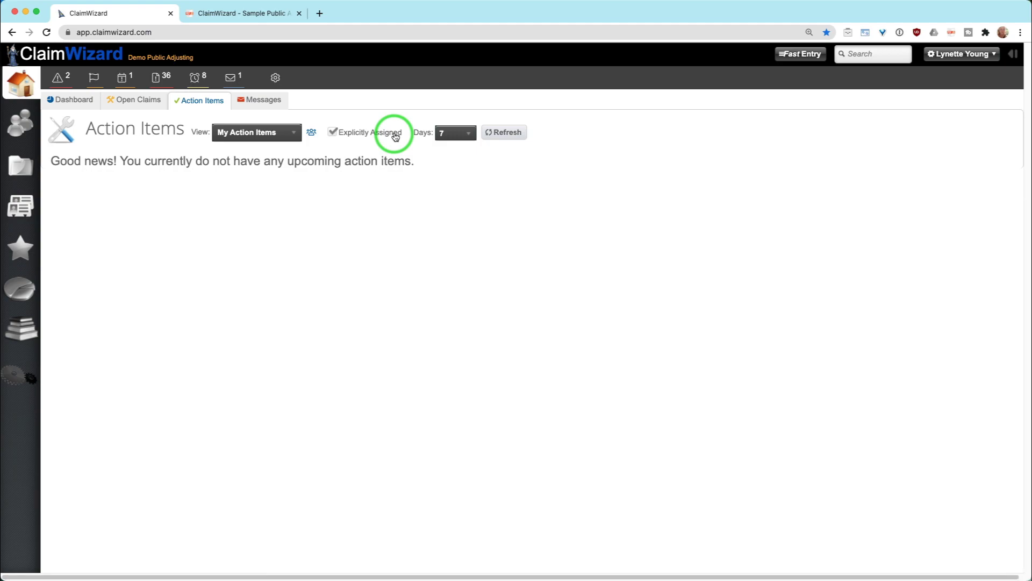
# - Turn off Explicitly Assigned and refresh so my two action items appear
pyautogui.click(333, 133)
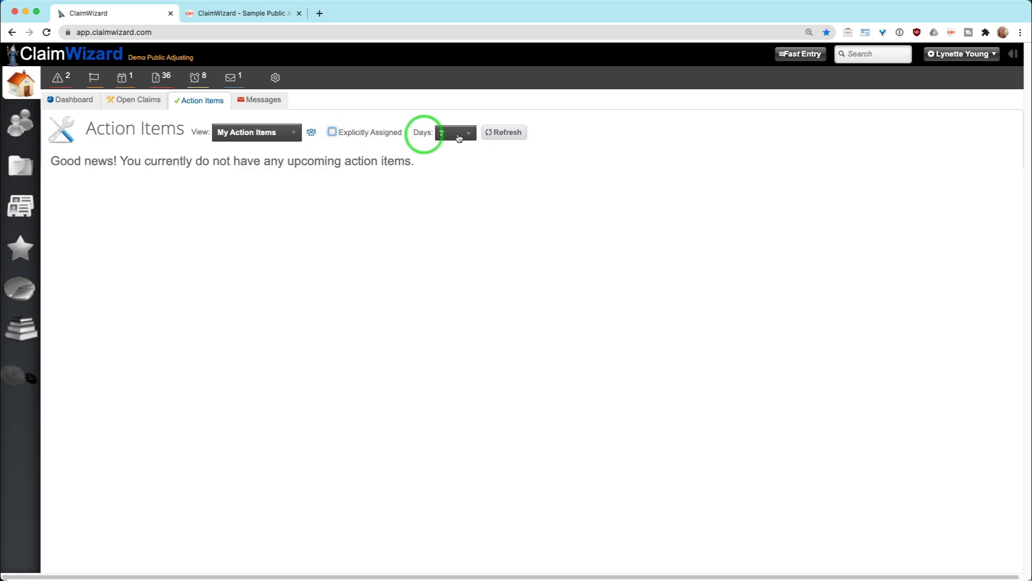
pyautogui.click(515, 132)
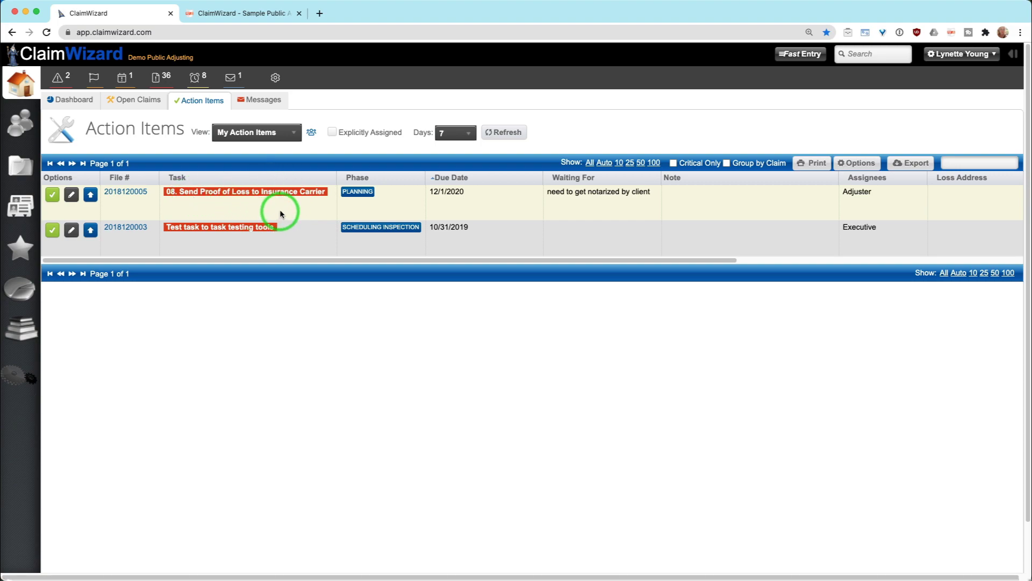
# - Sort my action items by task name, then by due date
pyautogui.click(276, 179)
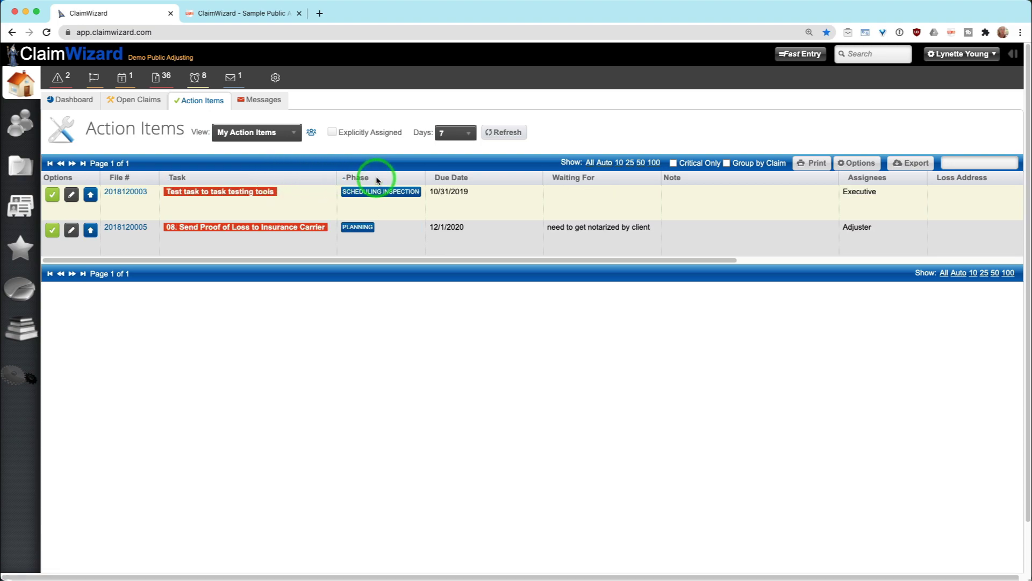
pyautogui.click(453, 177)
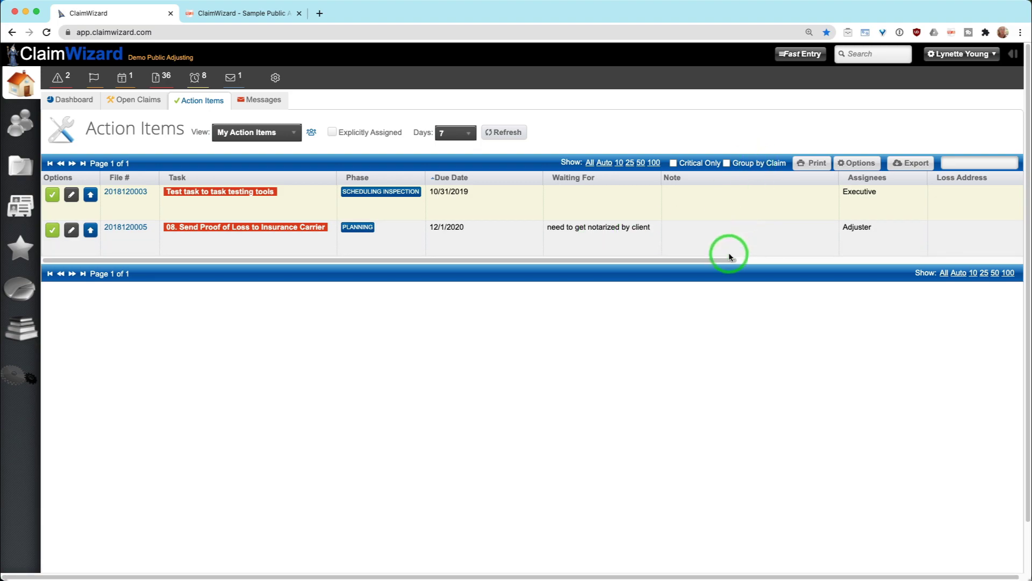
# - Move the Due Date and Waiting For columns in front of Phase
pyautogui.moveTo(709, 261); pyautogui.dragTo(869, 242)
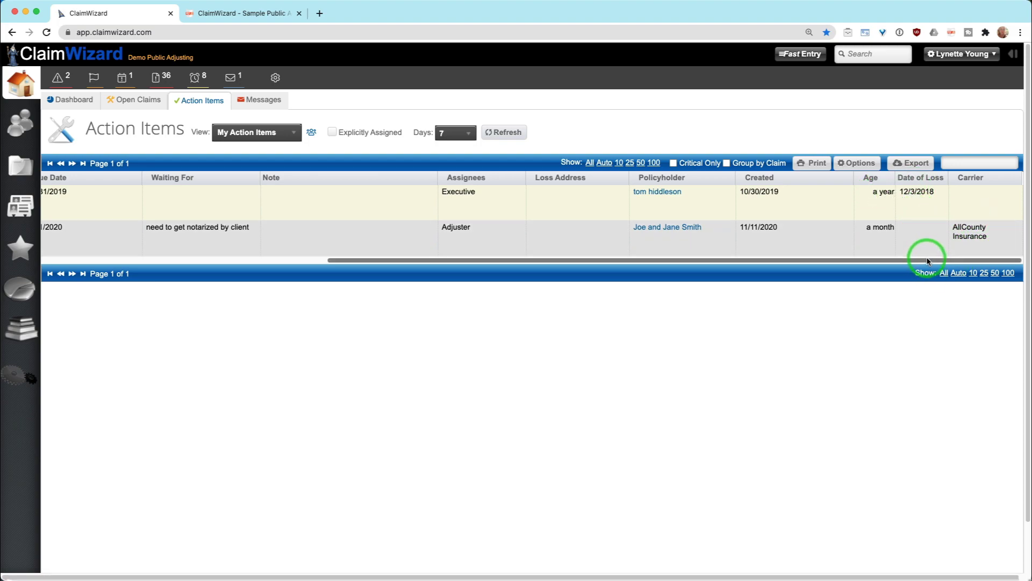
pyautogui.moveTo(927, 260); pyautogui.dragTo(588, 261)
pyautogui.moveTo(452, 177); pyautogui.dragTo(425, 180)
pyautogui.moveTo(556, 178)
pyautogui.mouseDown()
pyautogui.moveTo(461, 183)
pyautogui.moveTo(591, 178)
pyautogui.moveTo(539, 177)
pyautogui.mouseUp()
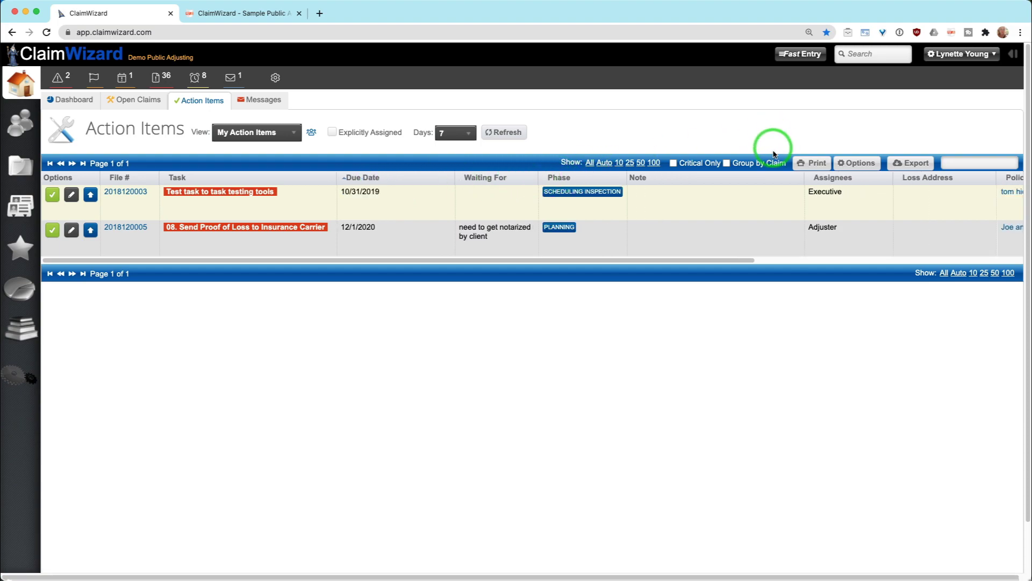
pyautogui.click(729, 164)
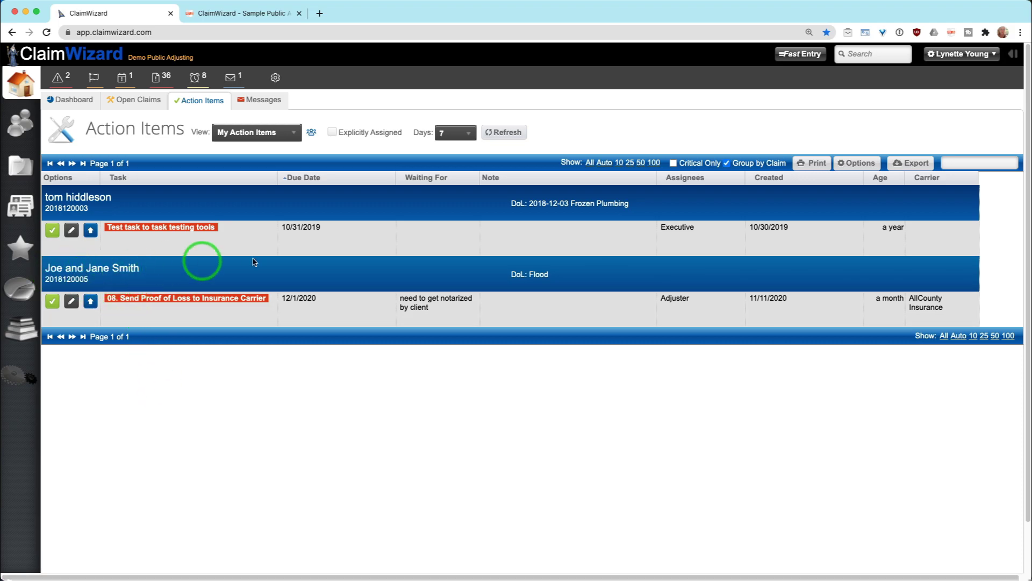
pyautogui.click(738, 165)
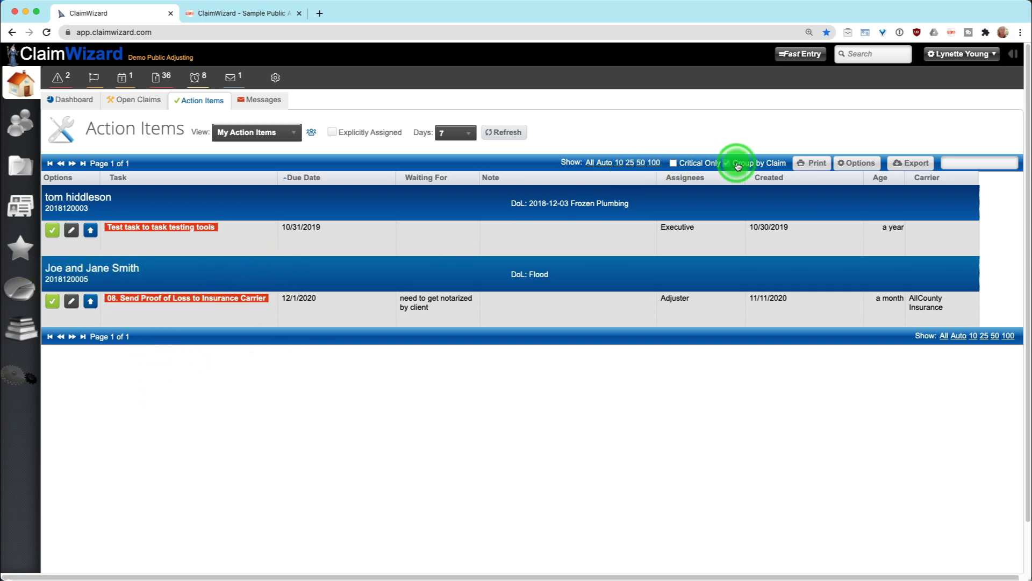
pyautogui.click(677, 164)
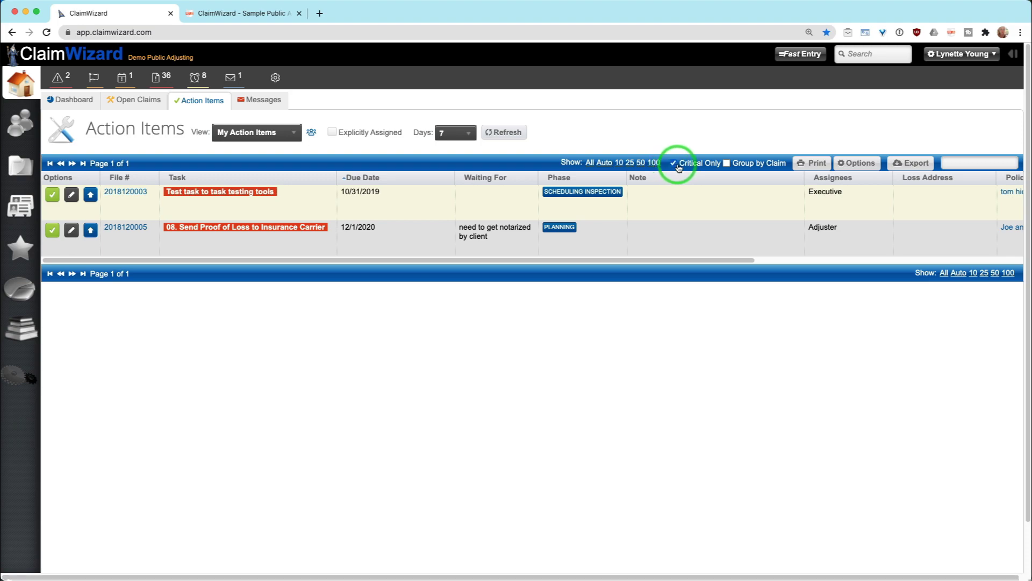
pyautogui.click(677, 166)
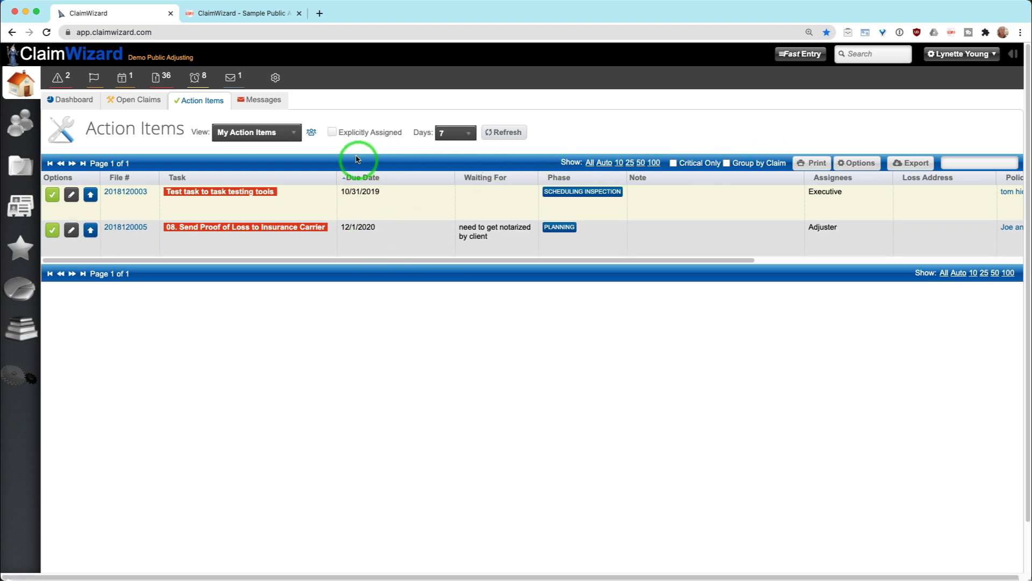
pyautogui.click(272, 133)
# - Switch to All Action Items, toggling Critical Only and Group by Claim on and back off
pyautogui.click(269, 167)
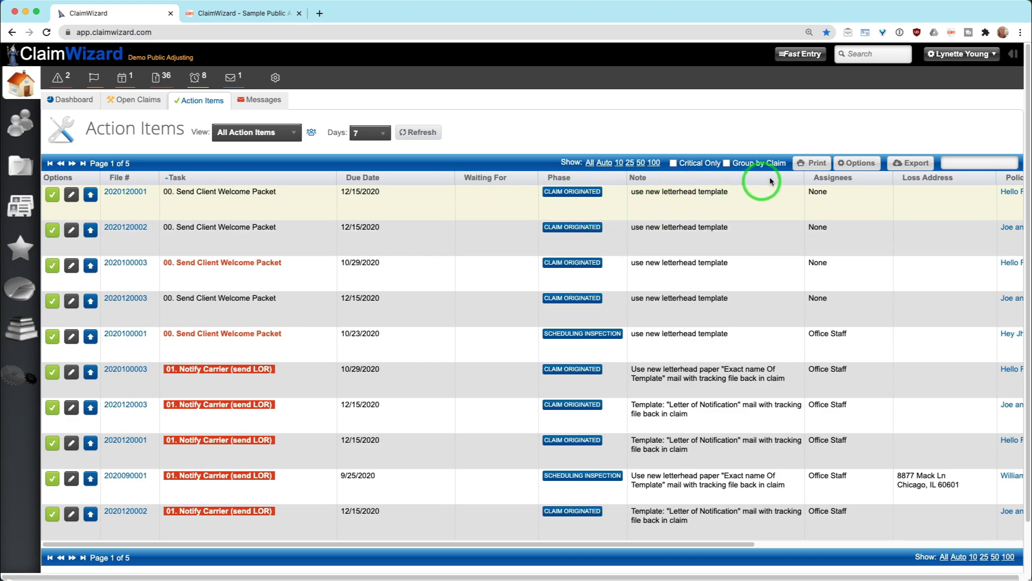
pyautogui.click(673, 163)
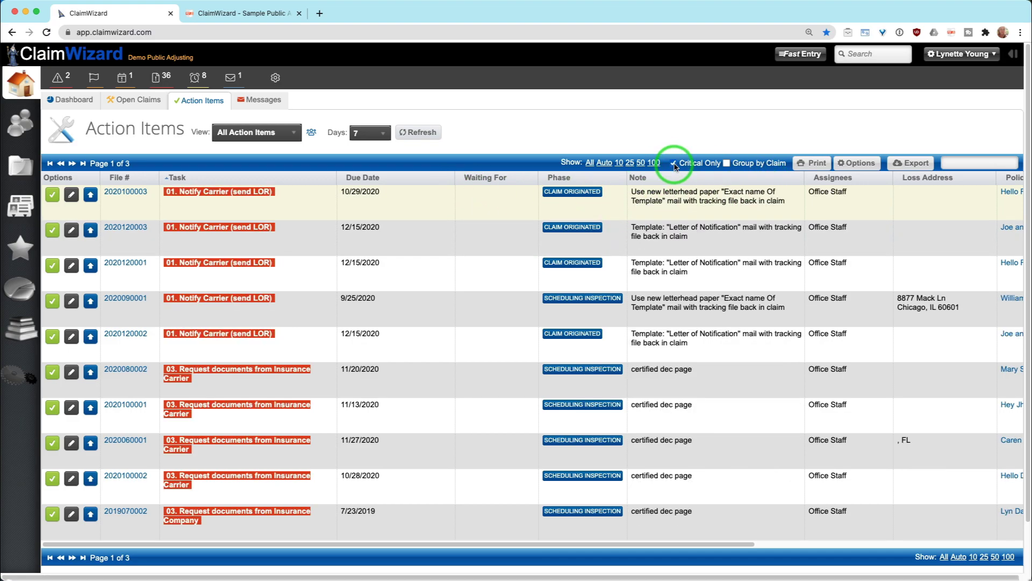
pyautogui.click(727, 163)
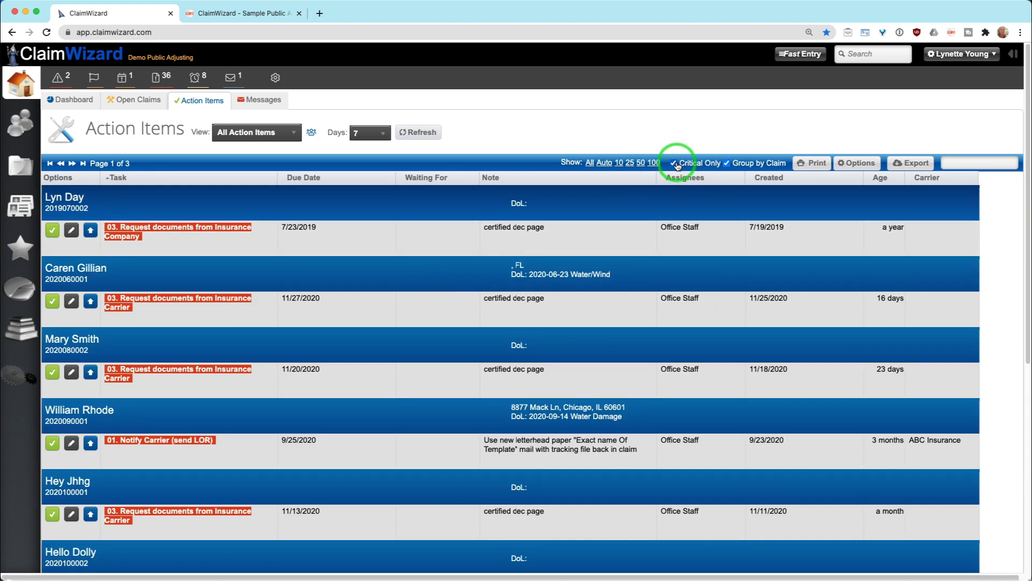
pyautogui.click(702, 163)
pyautogui.click(729, 163)
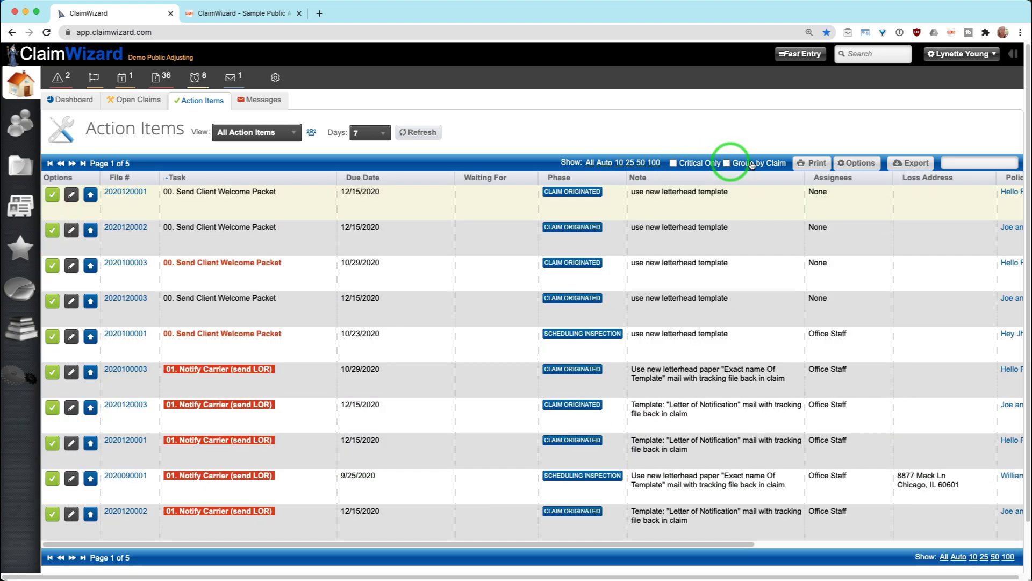
pyautogui.click(861, 163)
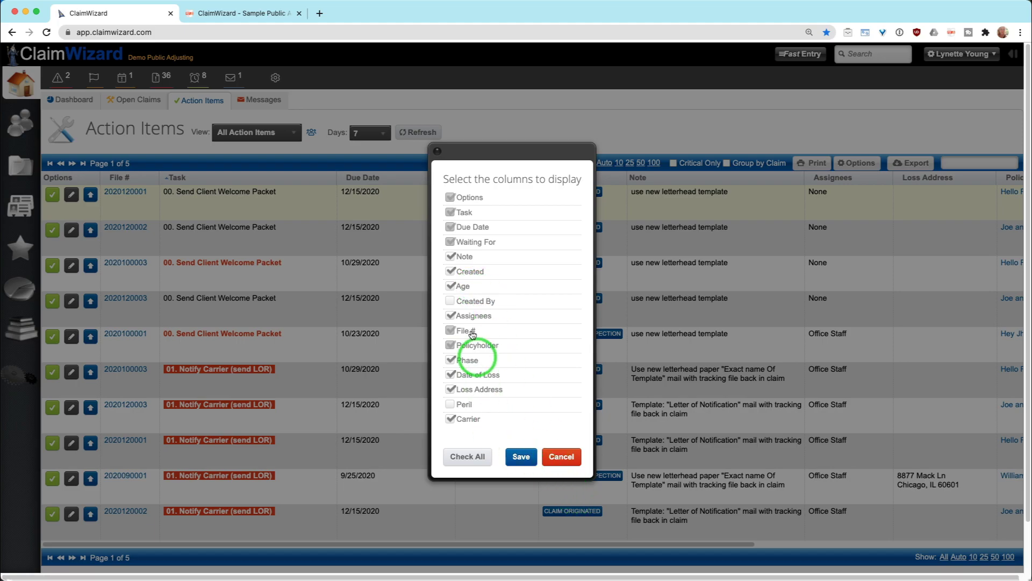
pyautogui.click(563, 456)
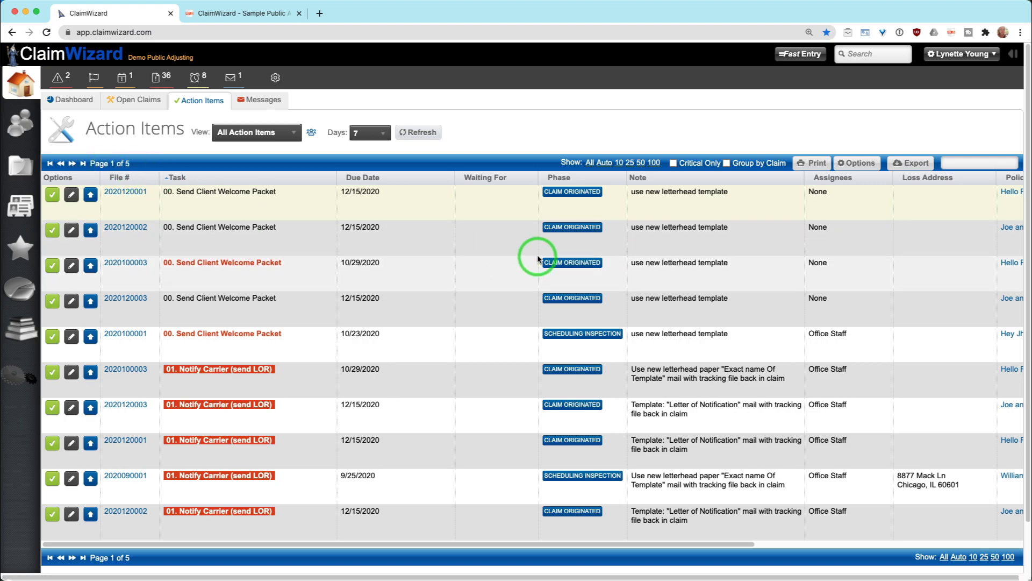
# - Show all 44 action items on one page, then open the recent smoke-damage claim
pyautogui.click(944, 558)
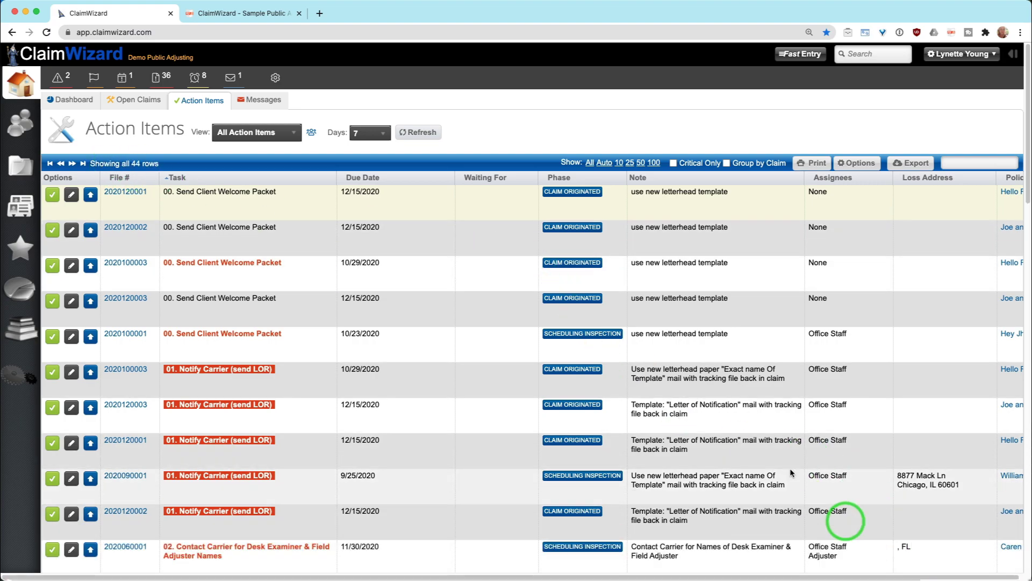
pyautogui.scroll(-1, 199, 211)
pyautogui.scroll(1, 198, 211)
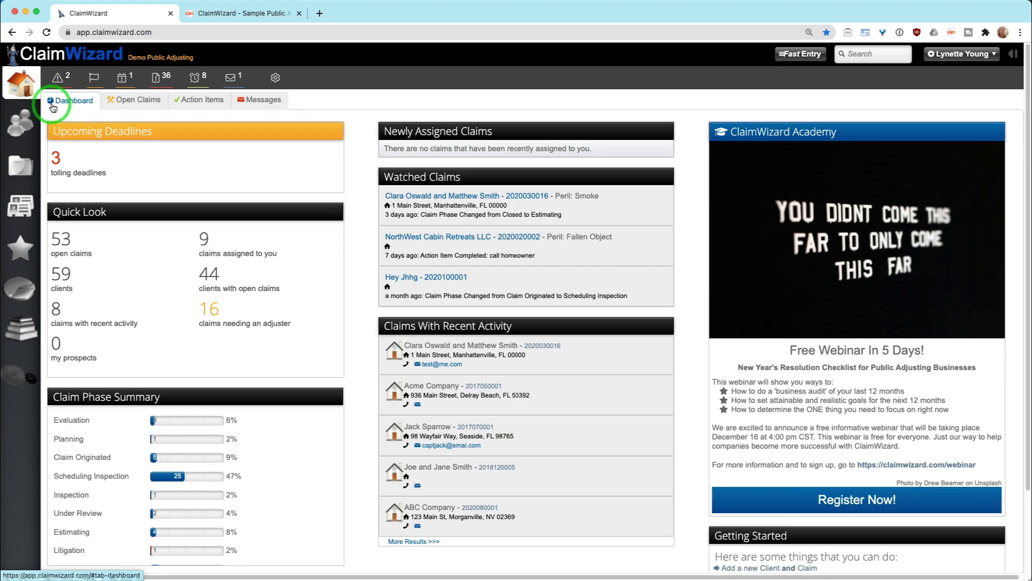
pyautogui.click(17, 170)
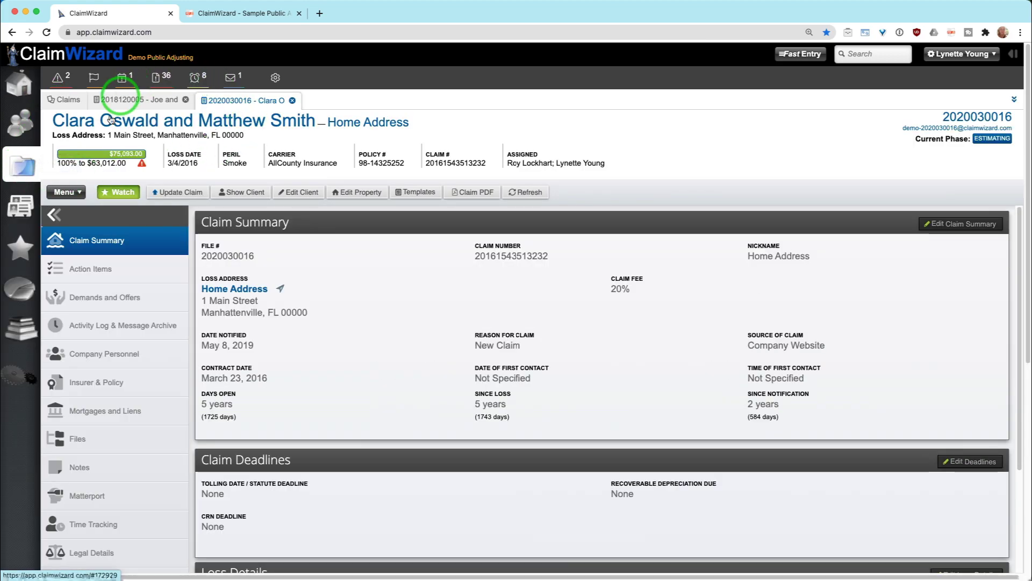
# - Open the claim's Action Items page and look through its completed tasks
pyautogui.click(87, 273)
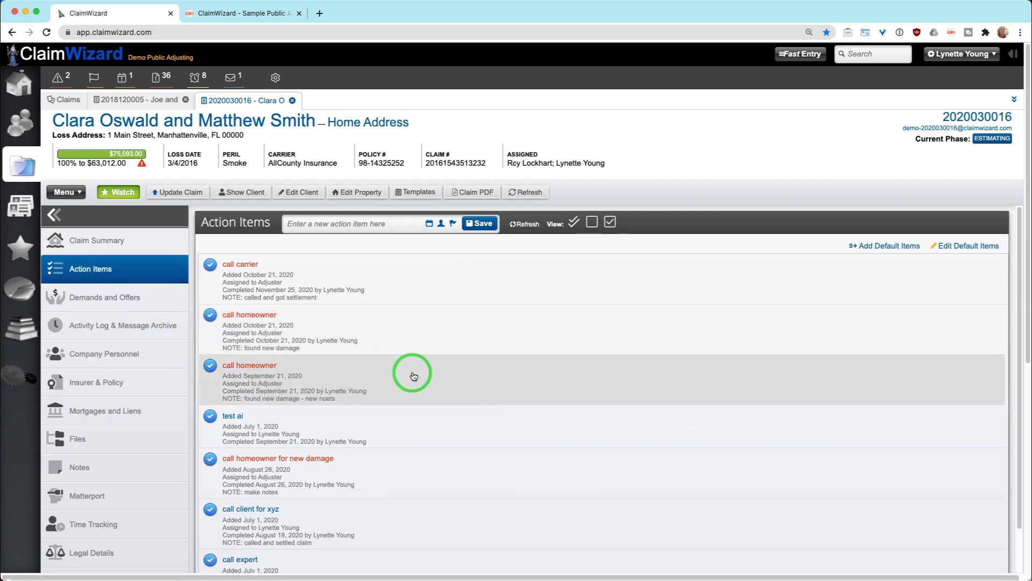
pyautogui.scroll(-15, 412, 371)
pyautogui.scroll(15, 413, 376)
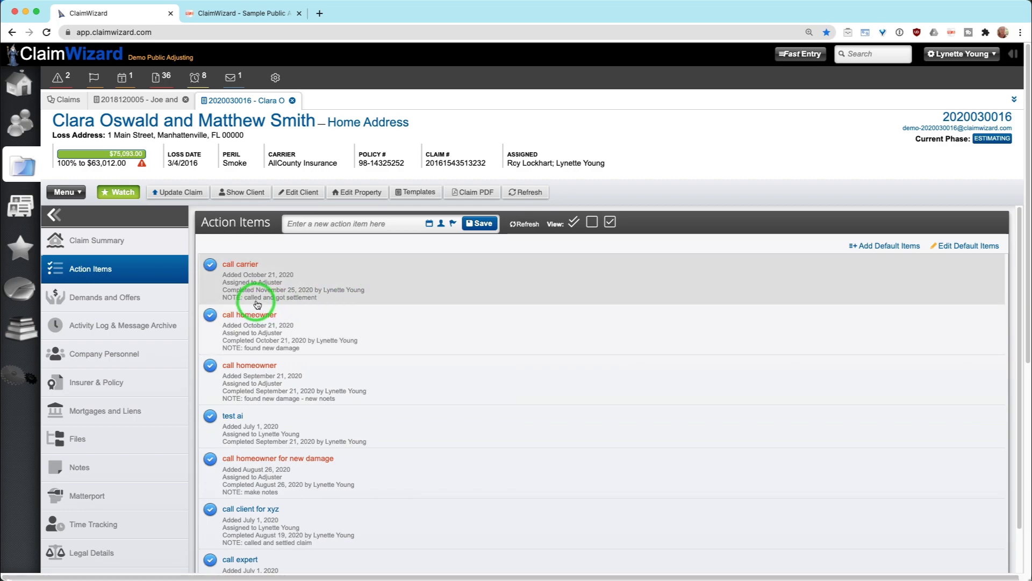
pyautogui.click(273, 290)
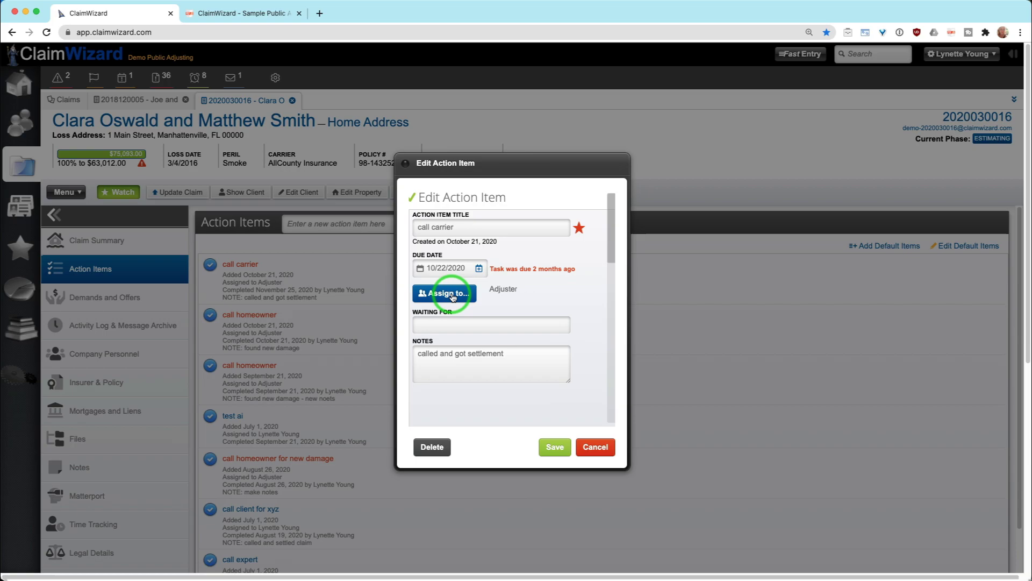
pyautogui.click(595, 447)
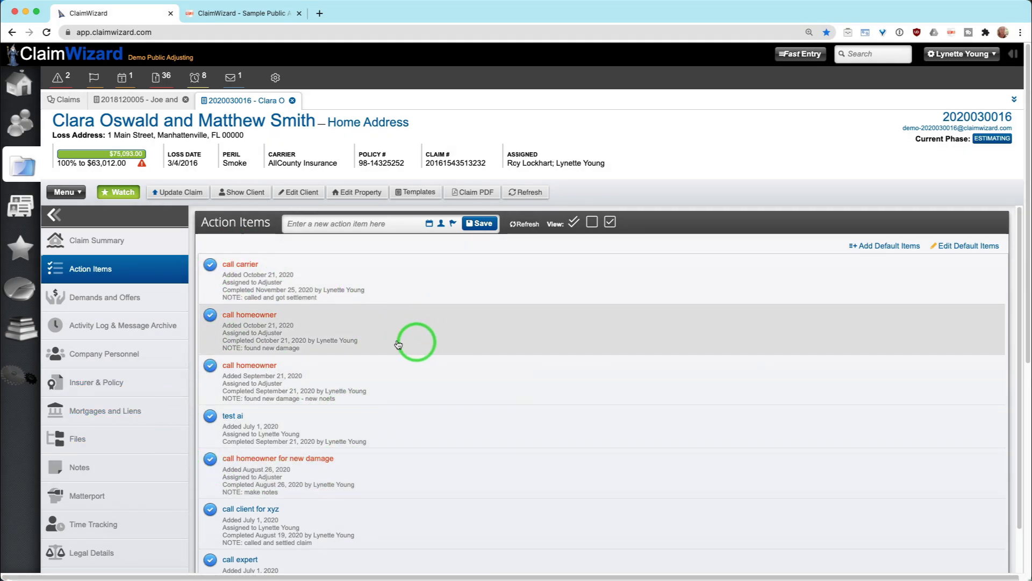
pyautogui.scroll(-3, 374, 350)
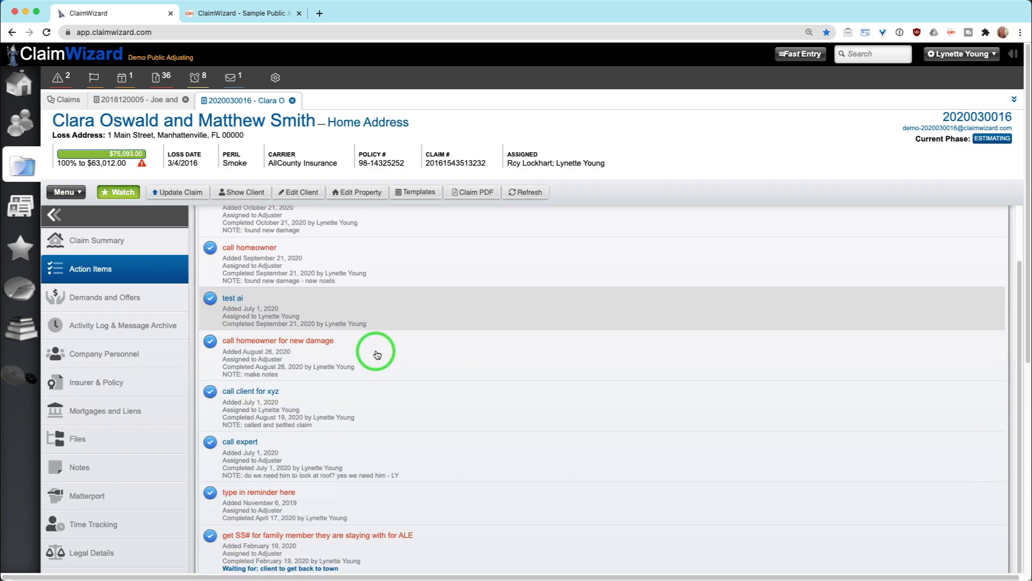
pyautogui.scroll(-10, 377, 354)
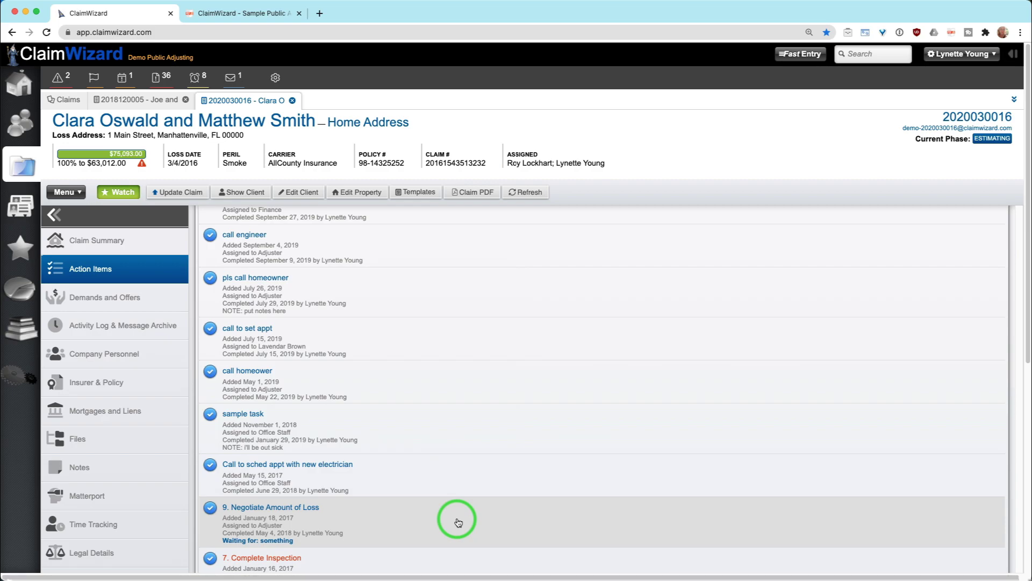
pyautogui.scroll(20, 457, 520)
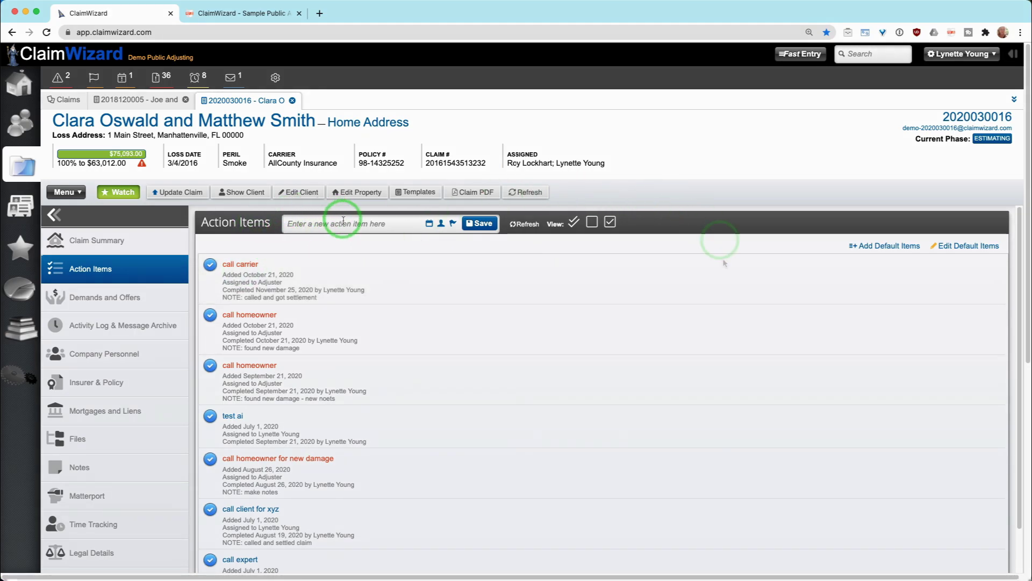
# - Place the cursor in the 'Enter a new action item here' box
pyautogui.click(297, 222)
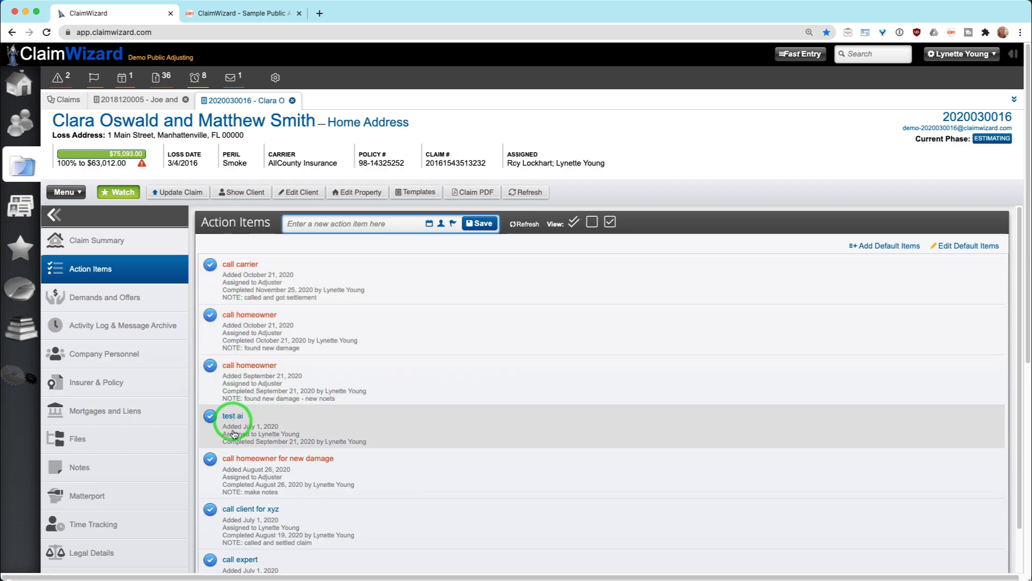
pyautogui.click(302, 224)
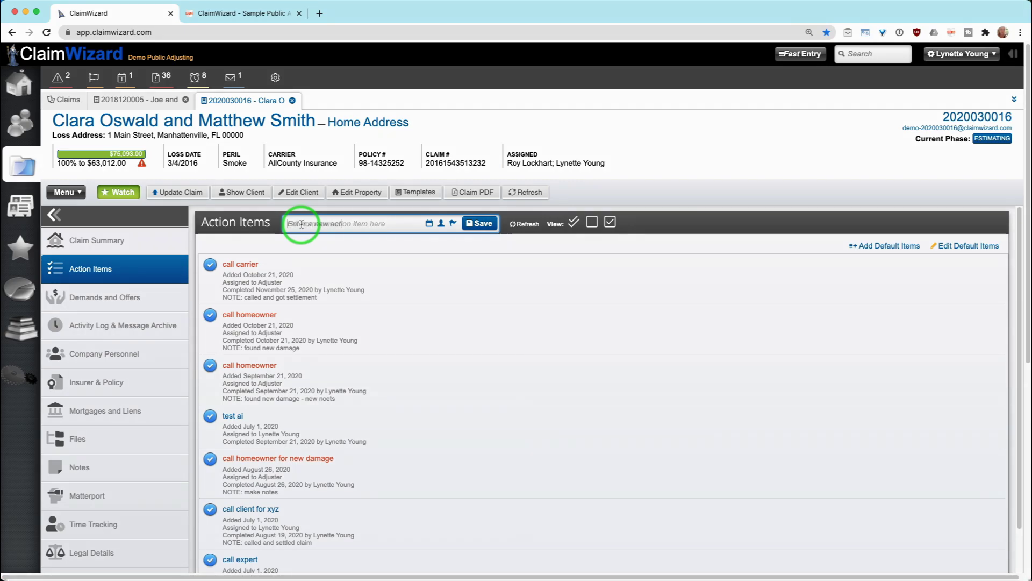
# - Add 'call homeowner' due December 11, assigned to Adjusters, flagged critical, and save it
pyautogui.write('call homeowner')
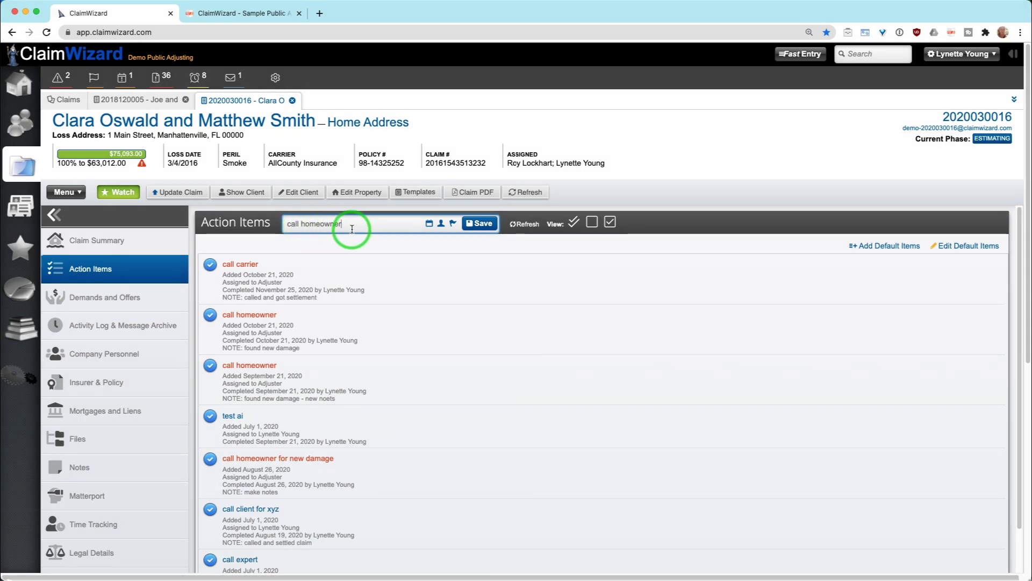
pyautogui.click(429, 223)
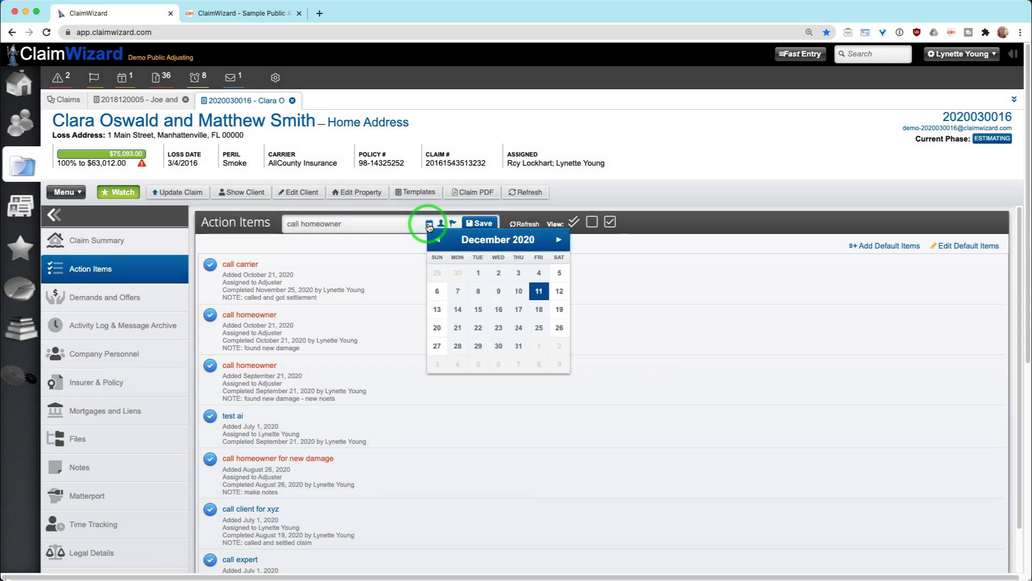
pyautogui.click(539, 292)
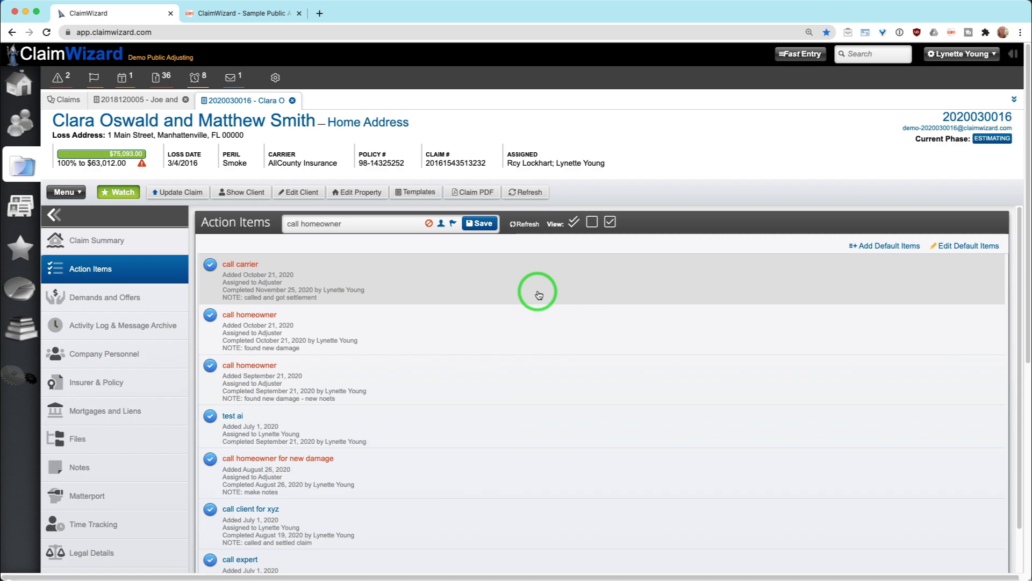
pyautogui.click(442, 224)
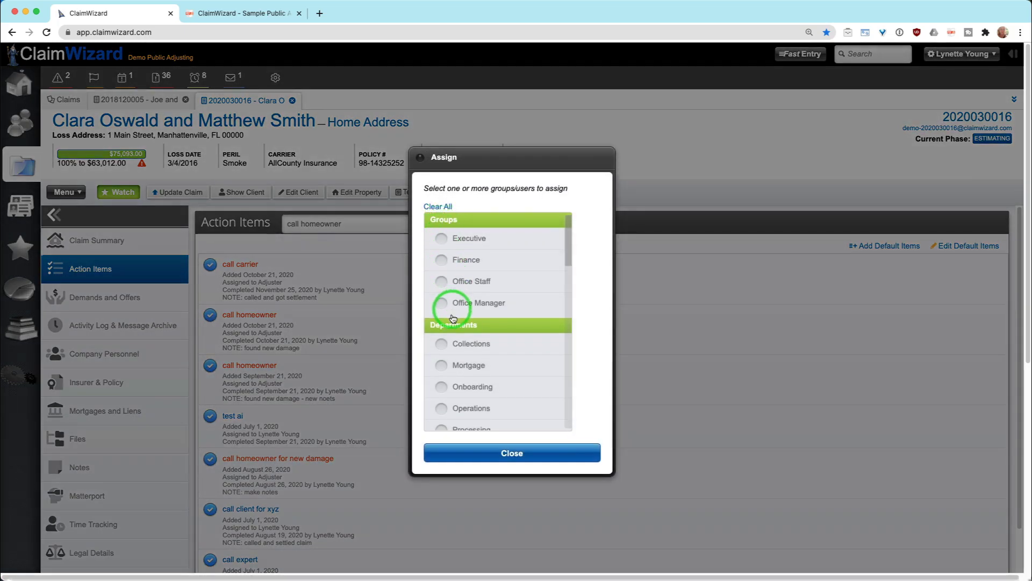
pyautogui.scroll(-3, 453, 390)
pyautogui.scroll(-2, 454, 390)
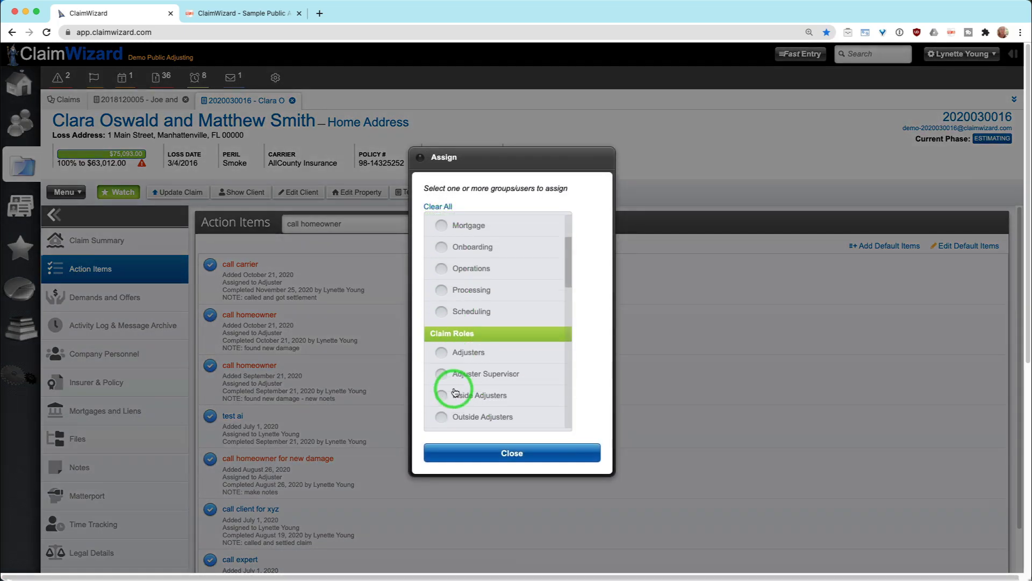
pyautogui.click(462, 350)
pyautogui.click(512, 453)
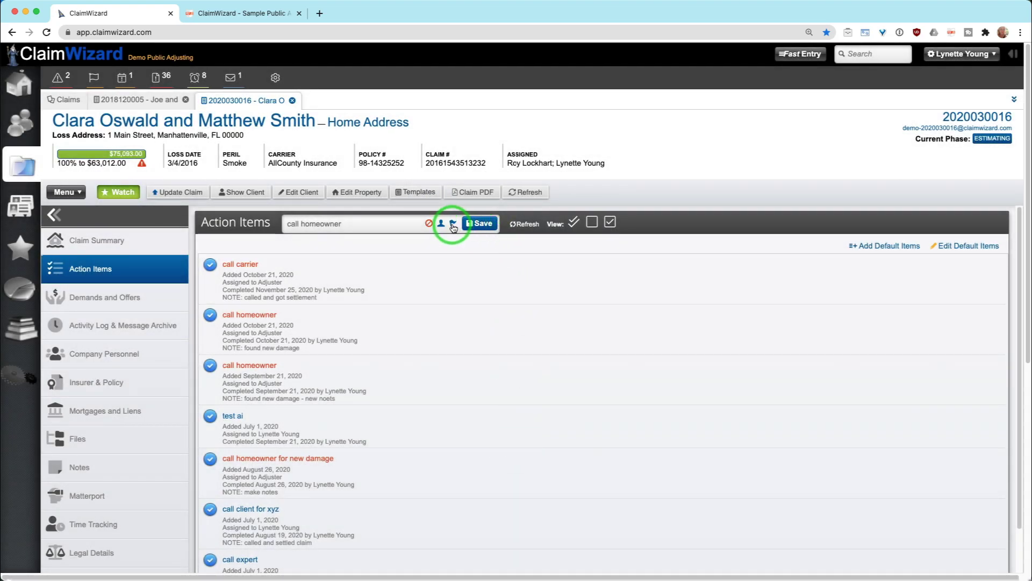
pyautogui.click(454, 226)
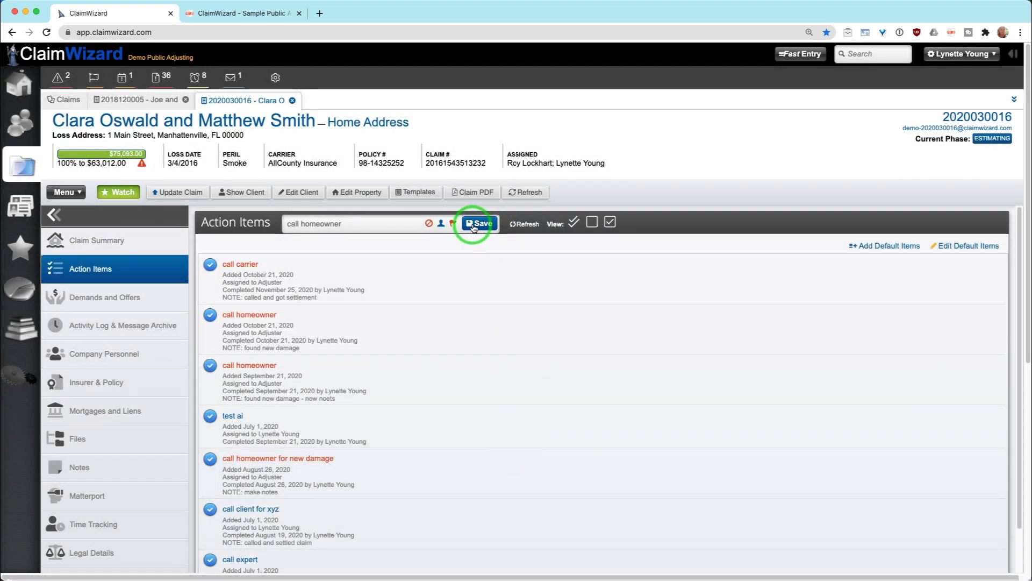
pyautogui.click(475, 225)
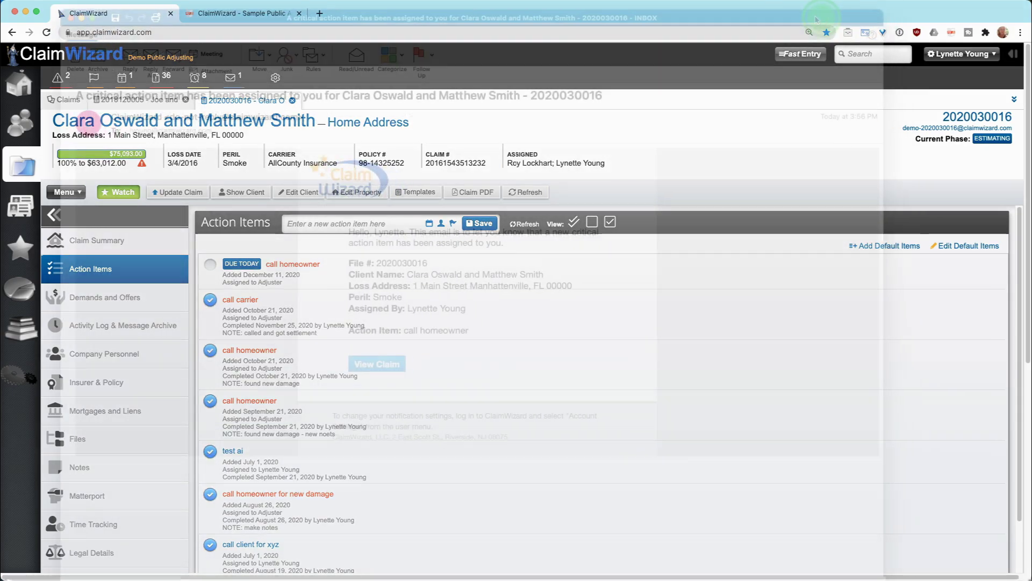
pyautogui.click(806, 19)
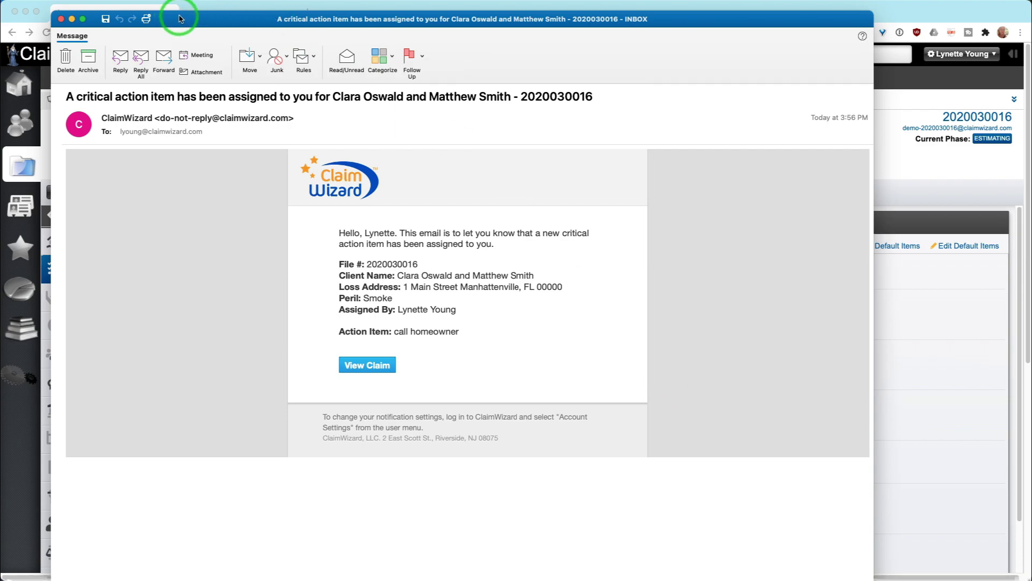
# - Back in ClaimWizard, add and save the note 'owner found more damage' on the 'call homeowner' item
pyautogui.click(61, 19)
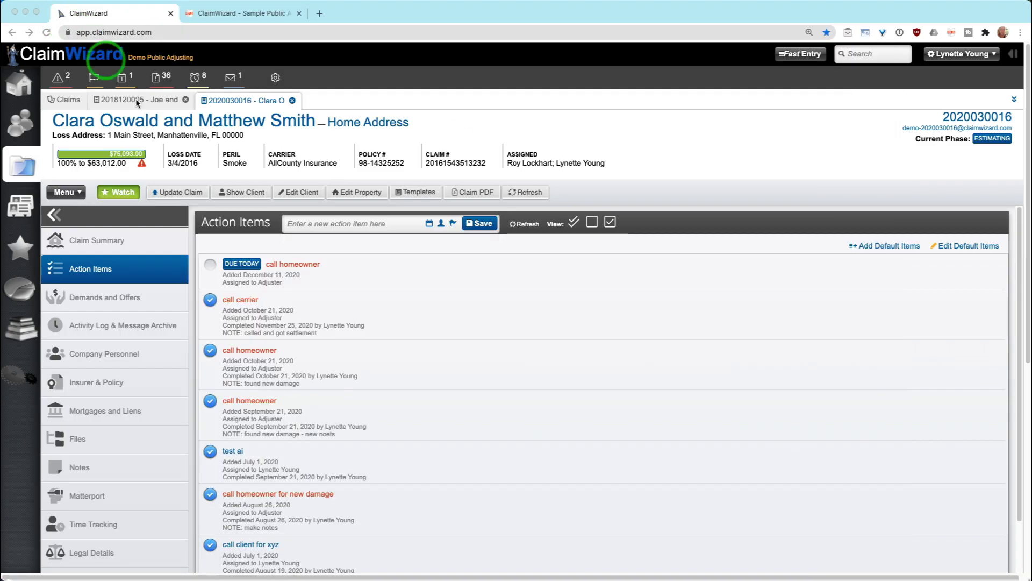
pyautogui.click(311, 276)
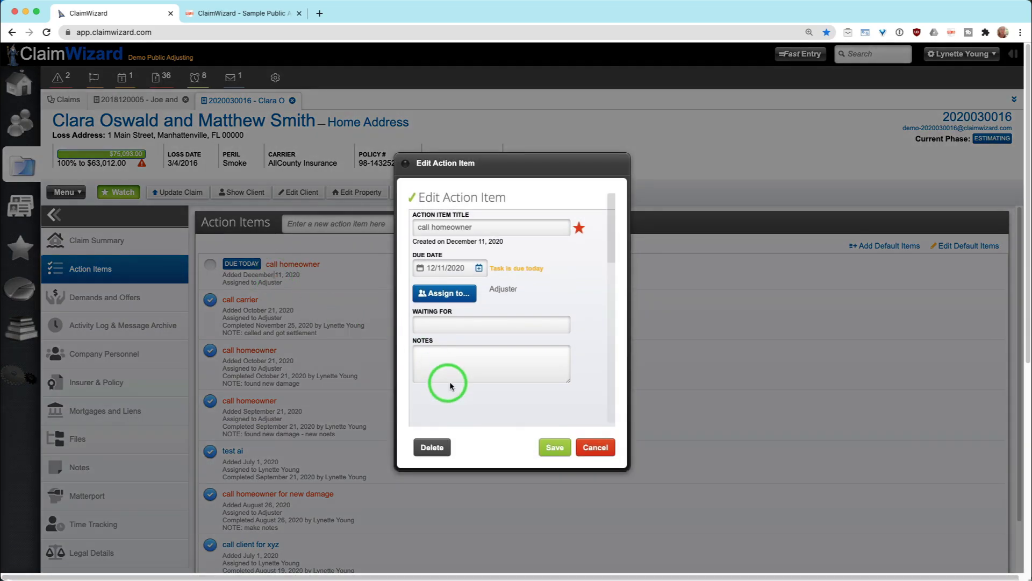
pyautogui.click(462, 365)
pyautogui.write('owner found more damage')
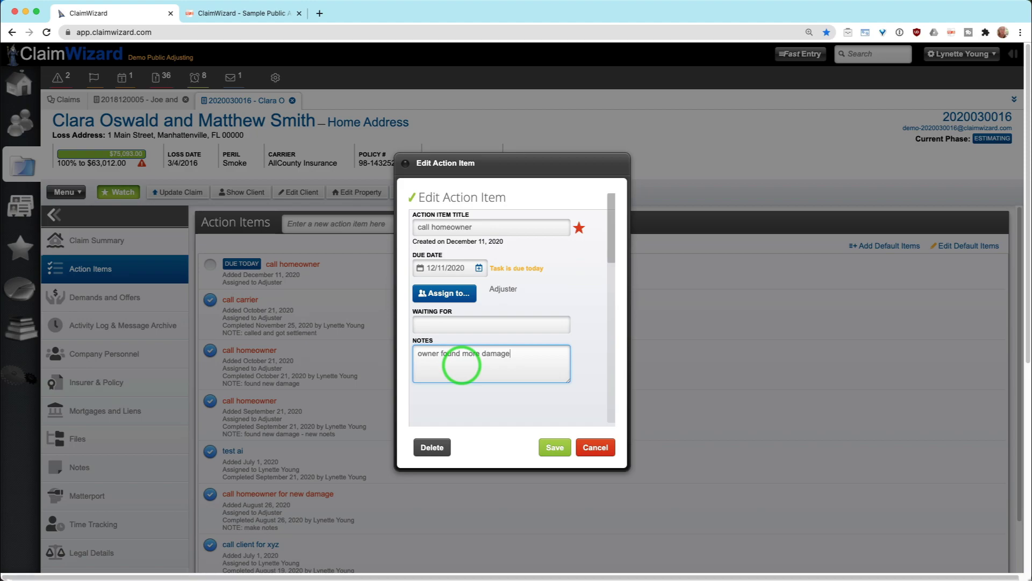
pyautogui.click(557, 444)
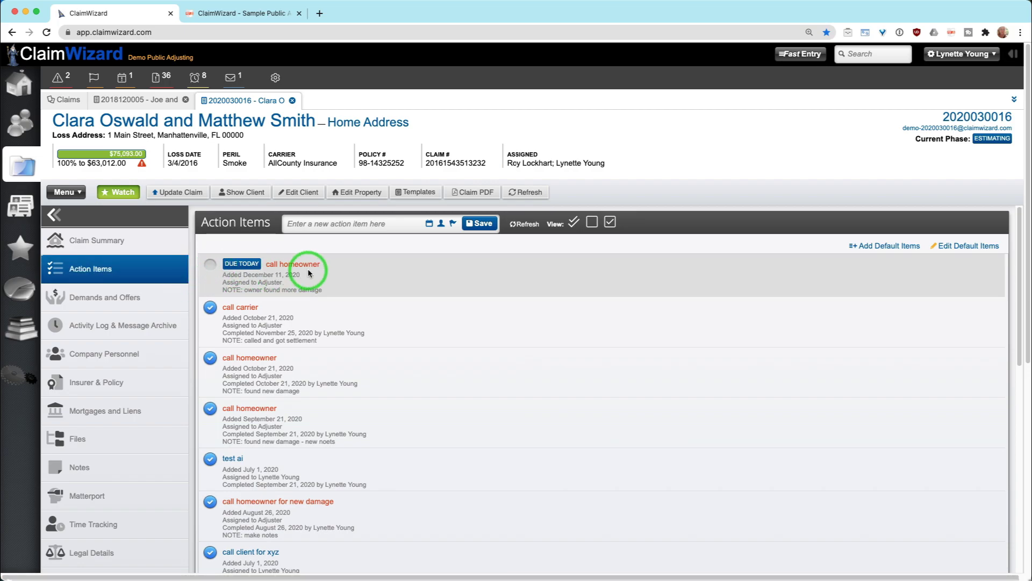
# - Check off the due-today 'call homeowner' action item as completed
pyautogui.click(210, 265)
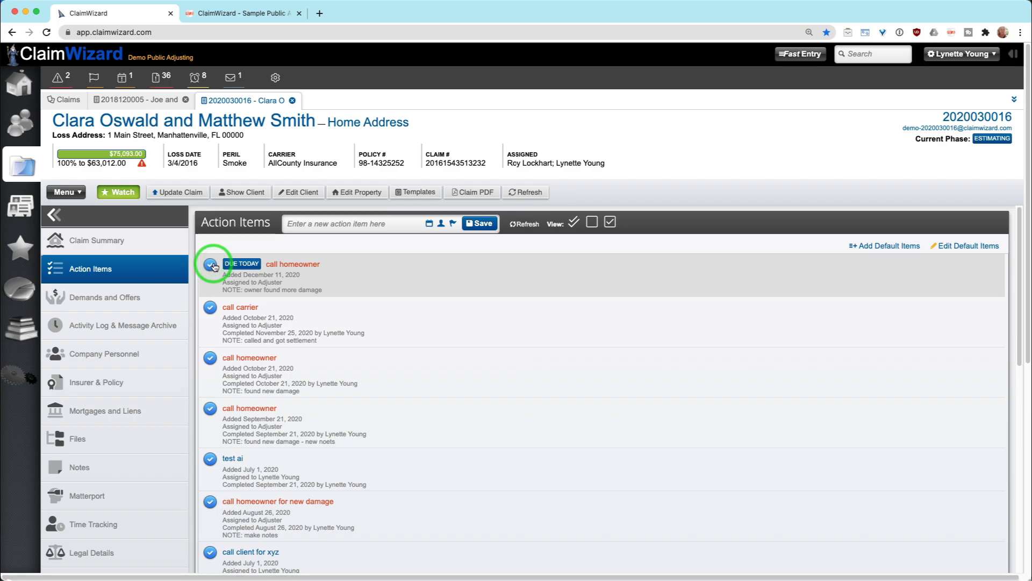